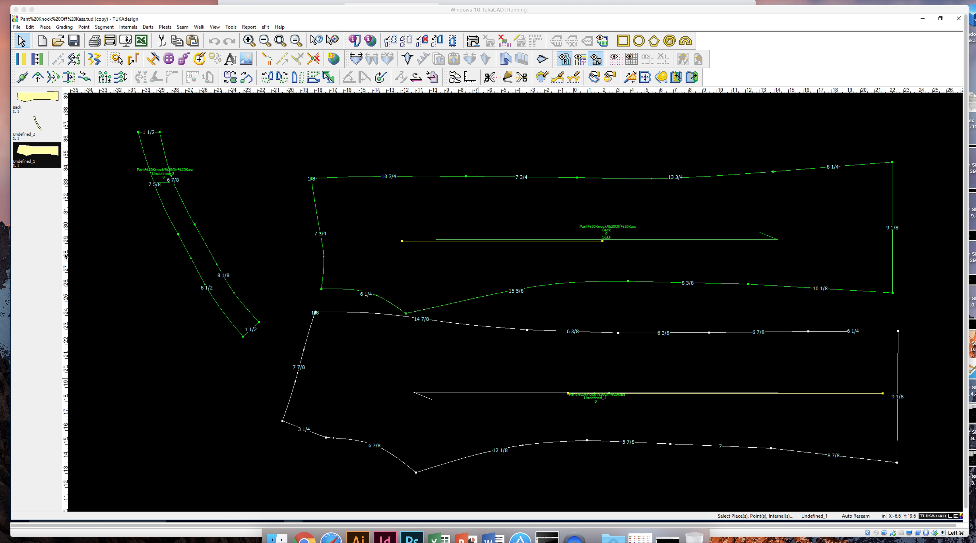
# Place a vertical guide line through the Back piece's crotch point and draft a connected internal line along it to the outseam, adding a contour point
pyautogui.moveTo(66, 256); pyautogui.dragTo(406, 315)
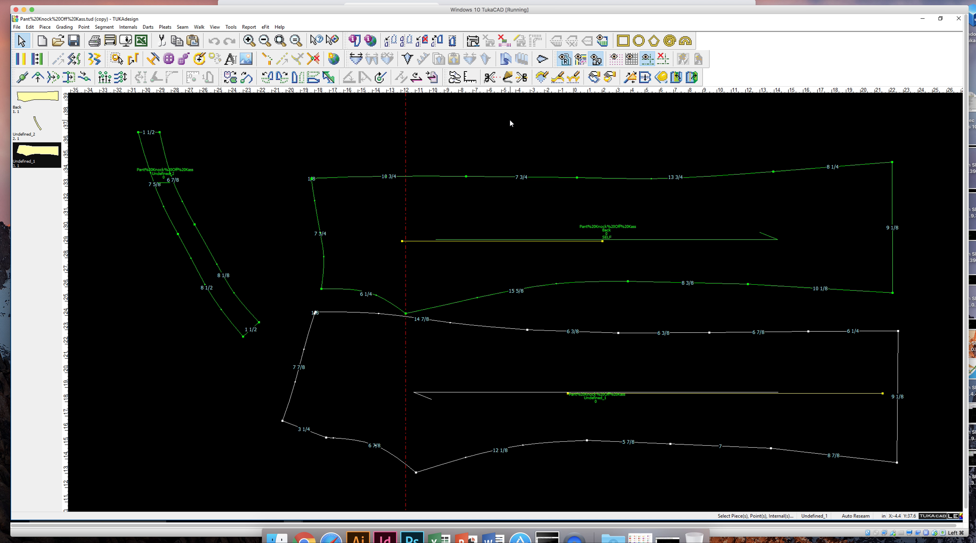
pyautogui.click(509, 77)
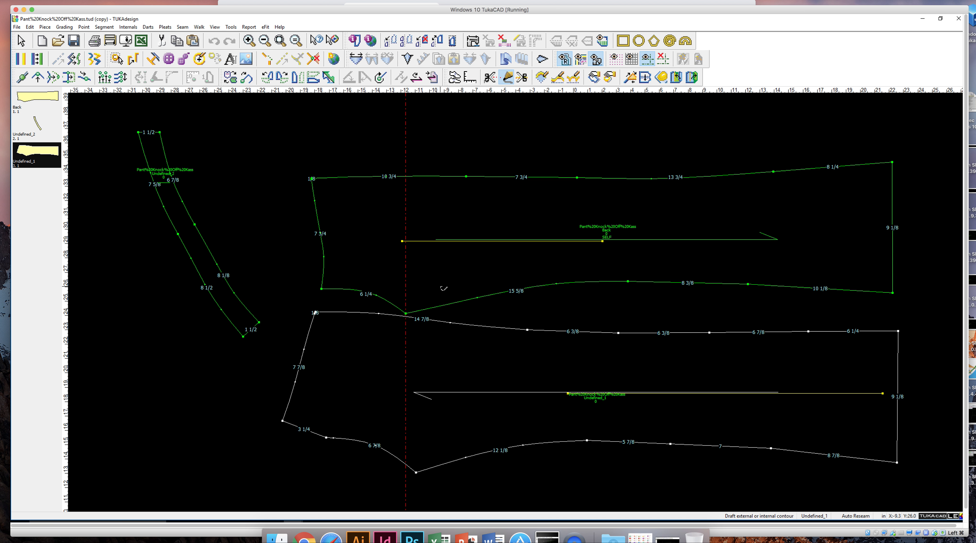
pyautogui.click(405, 313)
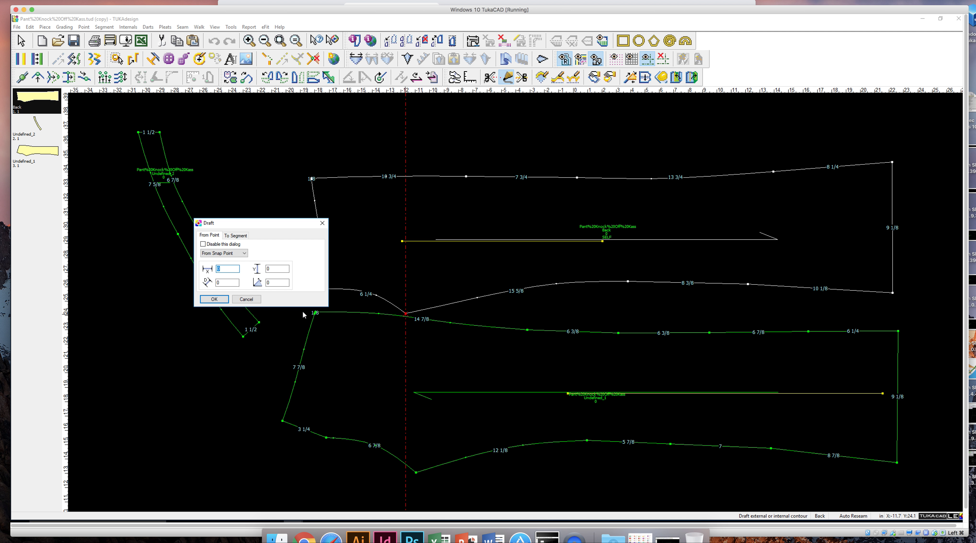
pyautogui.click(208, 300)
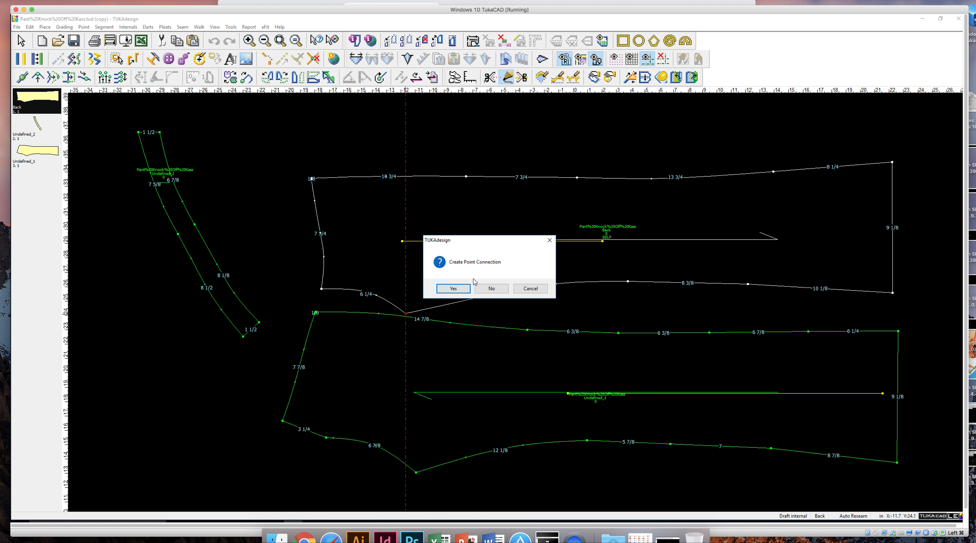
pyautogui.click(452, 288)
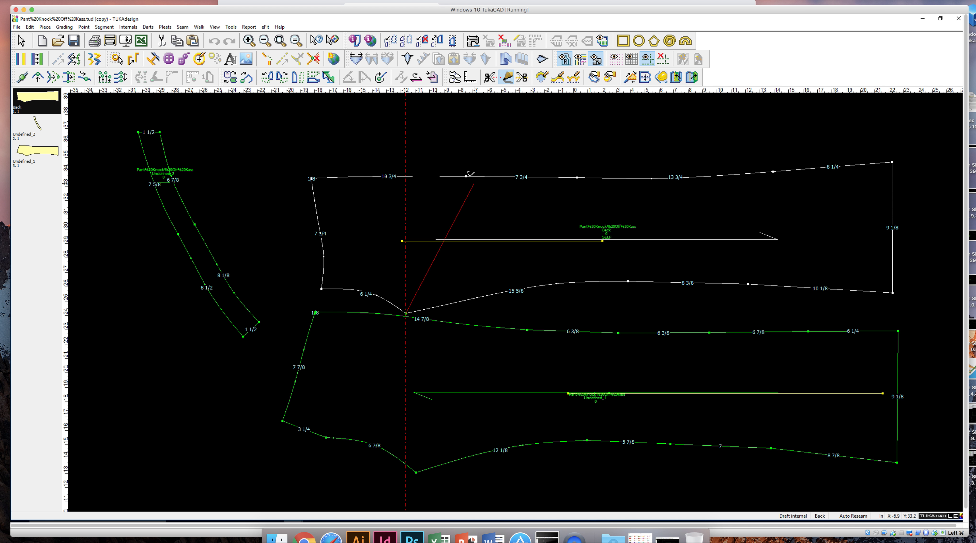
pyautogui.click(406, 176)
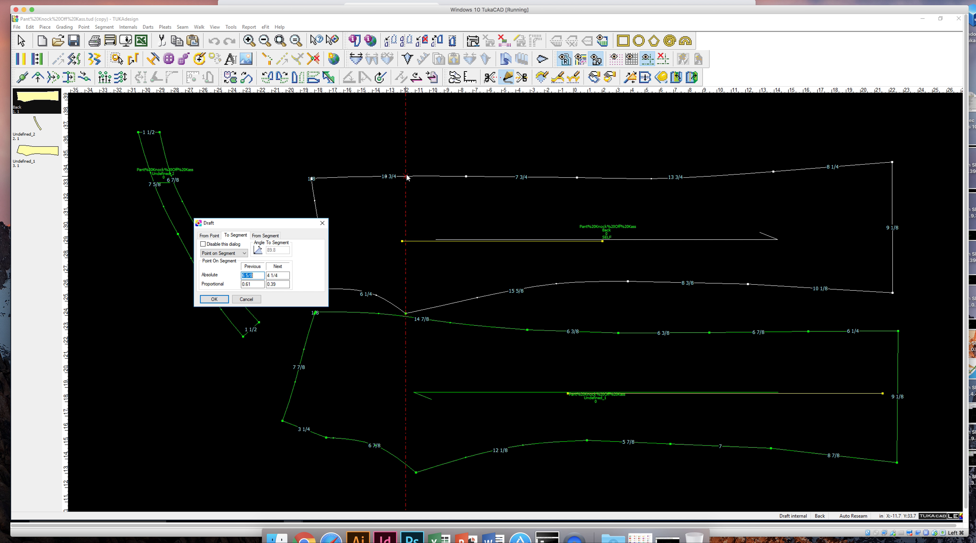
pyautogui.click(214, 299)
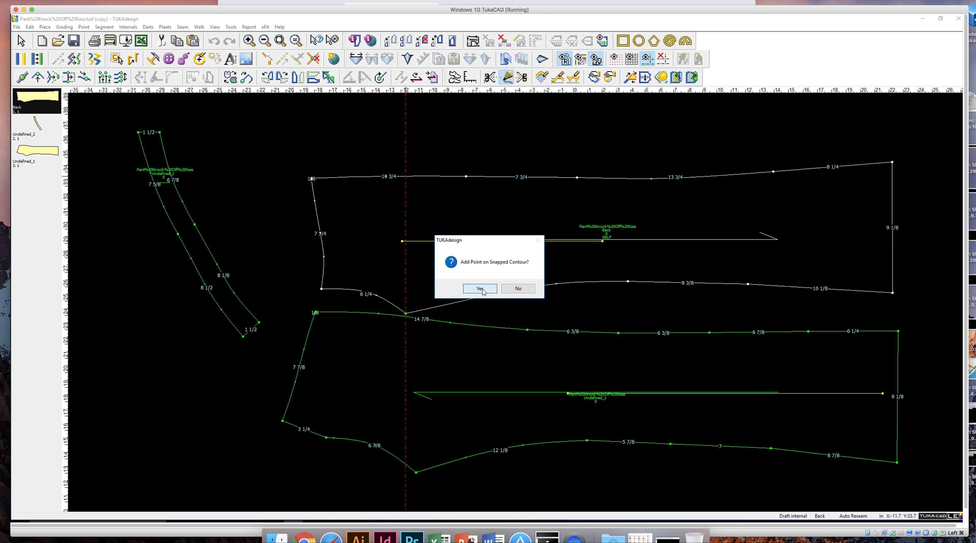
pyautogui.click(480, 288)
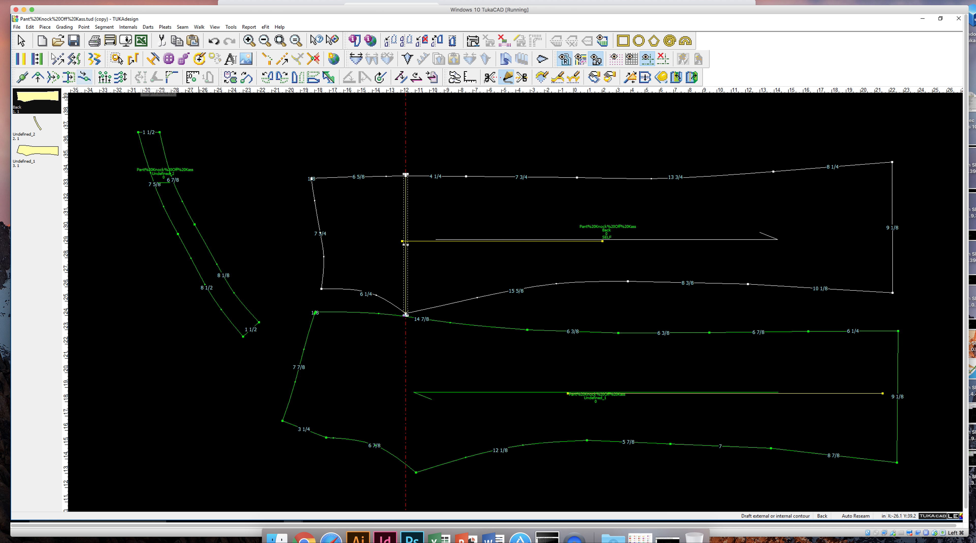
pyautogui.click(21, 40)
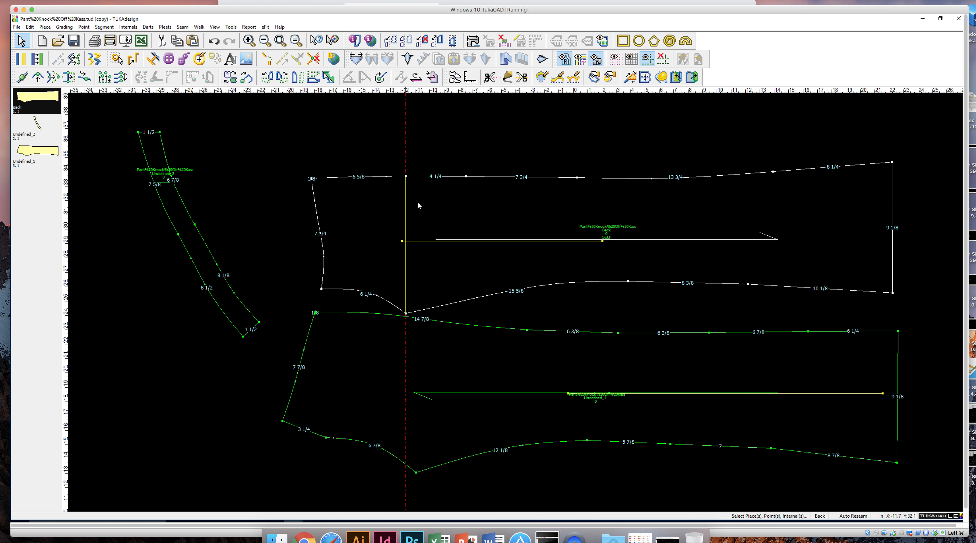
# Name the Back piece's new internal contour Thigh at Crotch
pyautogui.click(405, 210)
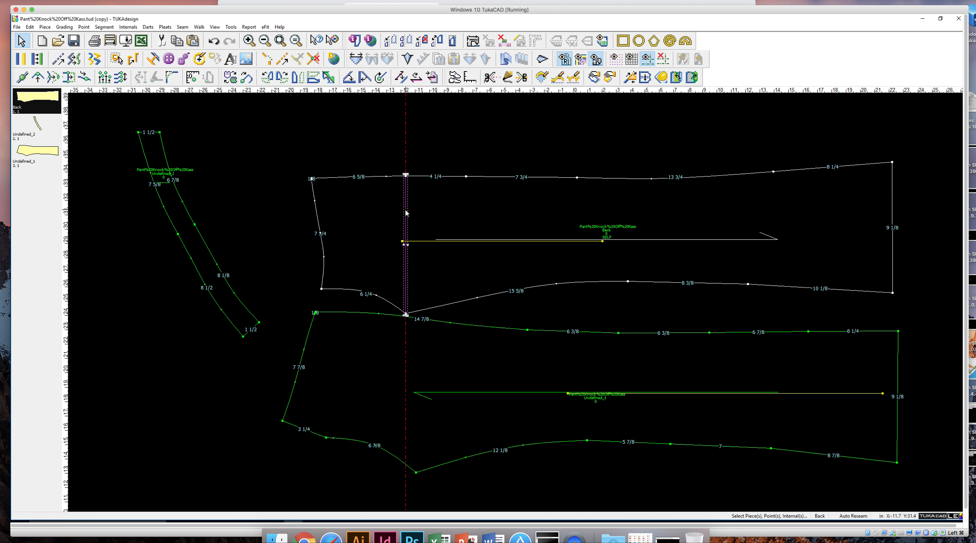
pyautogui.doubleClick(405, 212)
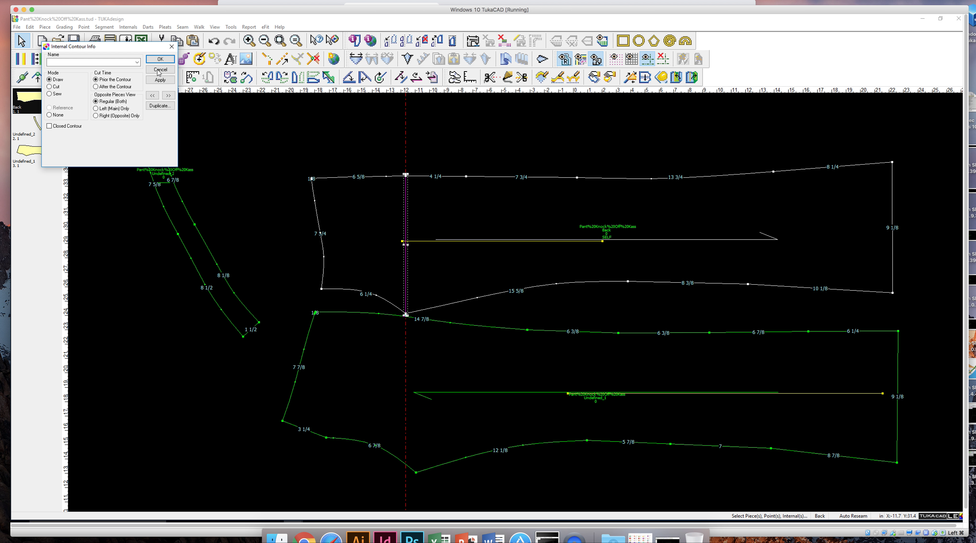
pyautogui.click(116, 61)
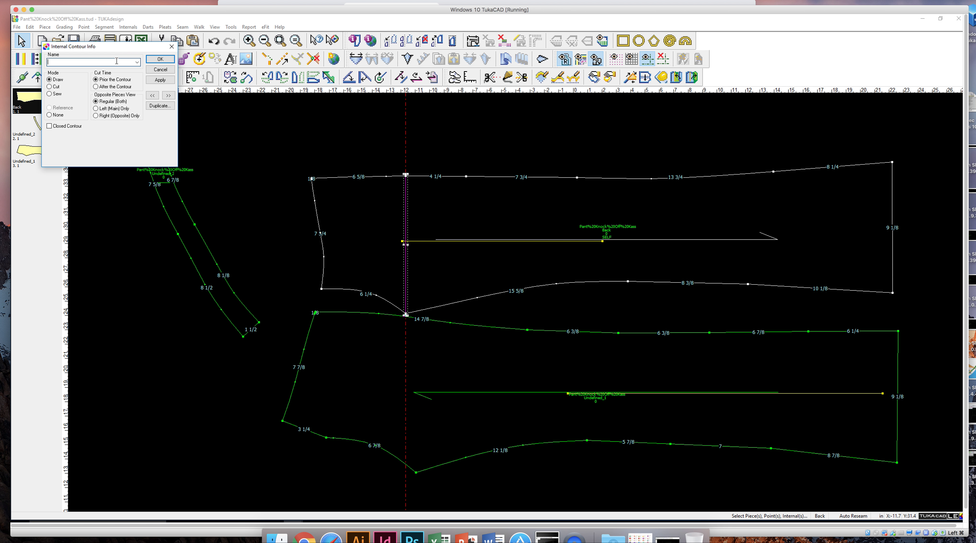
pyautogui.write('TH')
pyautogui.click(136, 62)
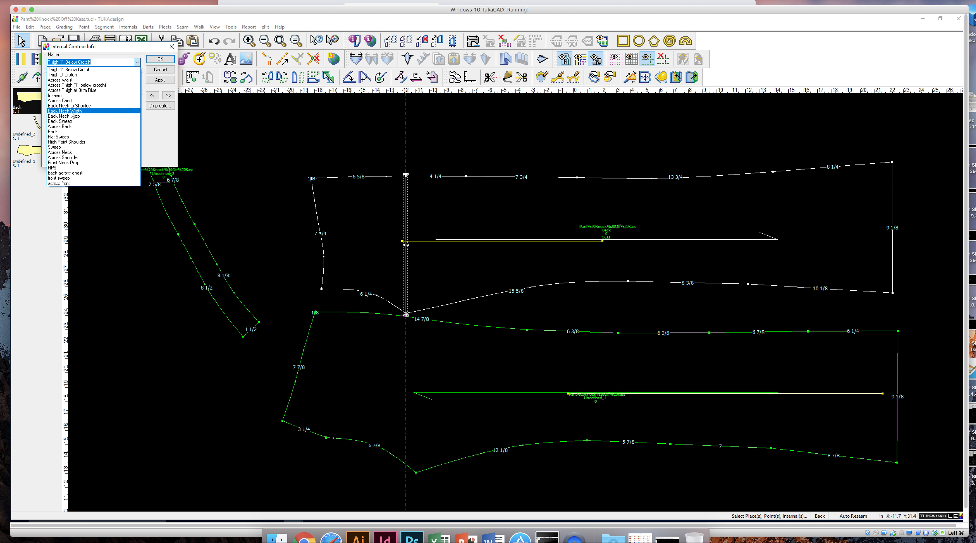
pyautogui.click(63, 76)
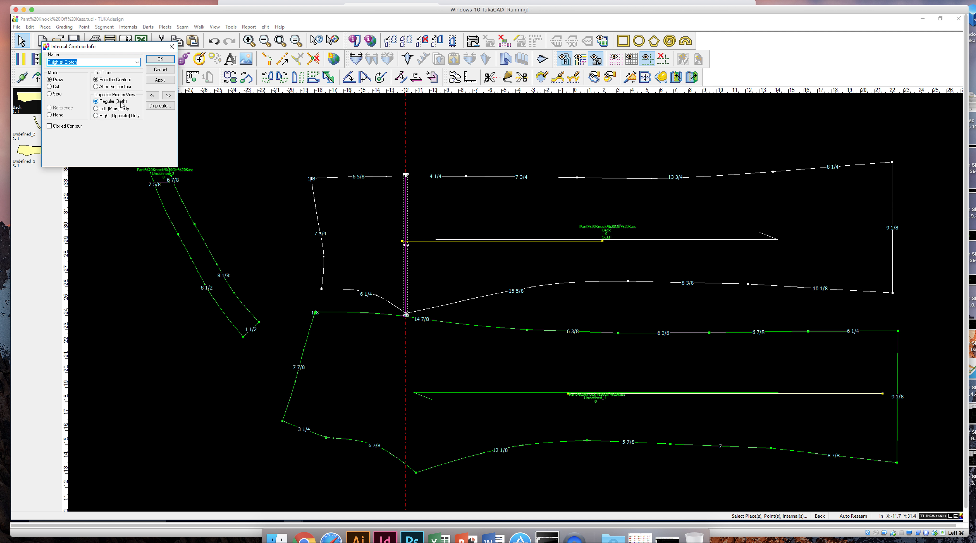
pyautogui.click(160, 59)
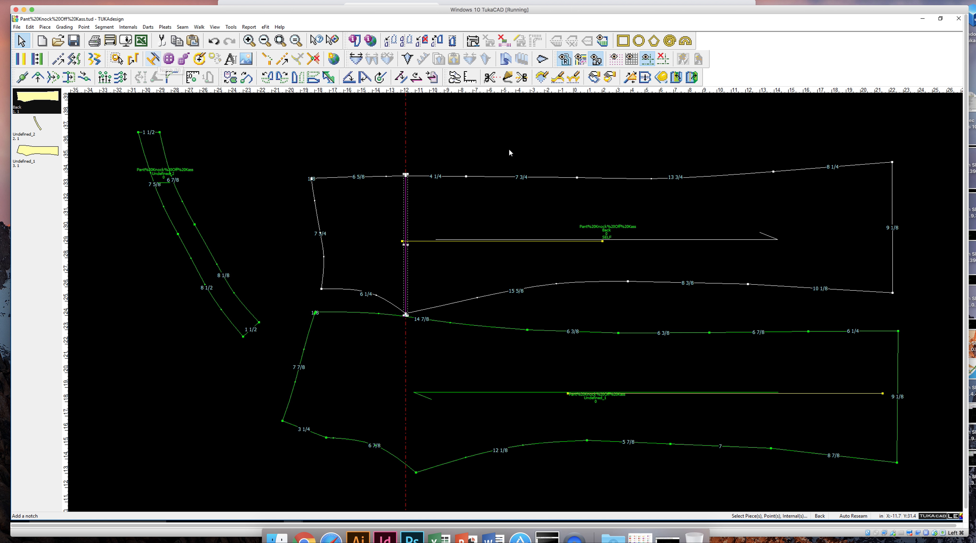
# Set the Back piece's quantity per bundle to 2 and enable an opposite piece in its piece info
pyautogui.doubleClick(605, 228)
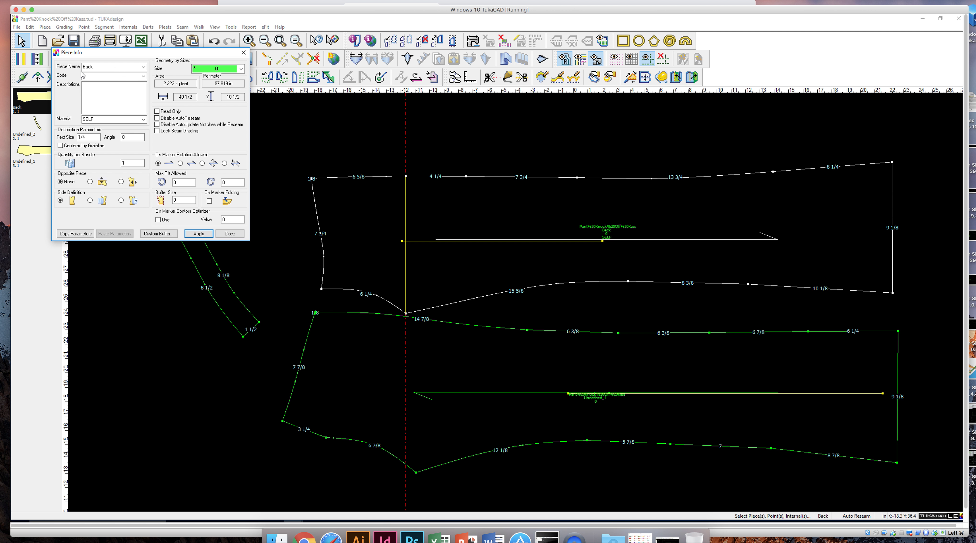
pyautogui.doubleClick(91, 66)
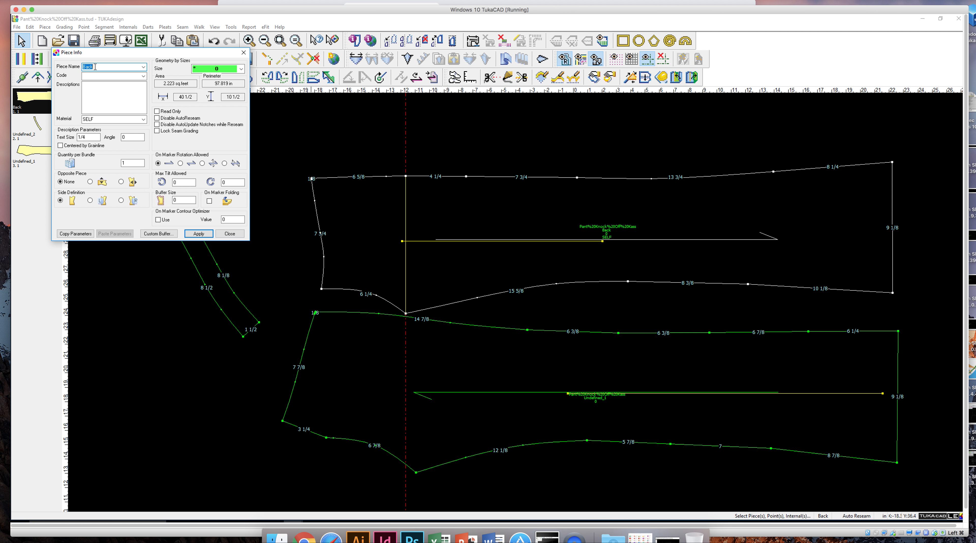
pyautogui.doubleClick(97, 121)
pyautogui.click(132, 162)
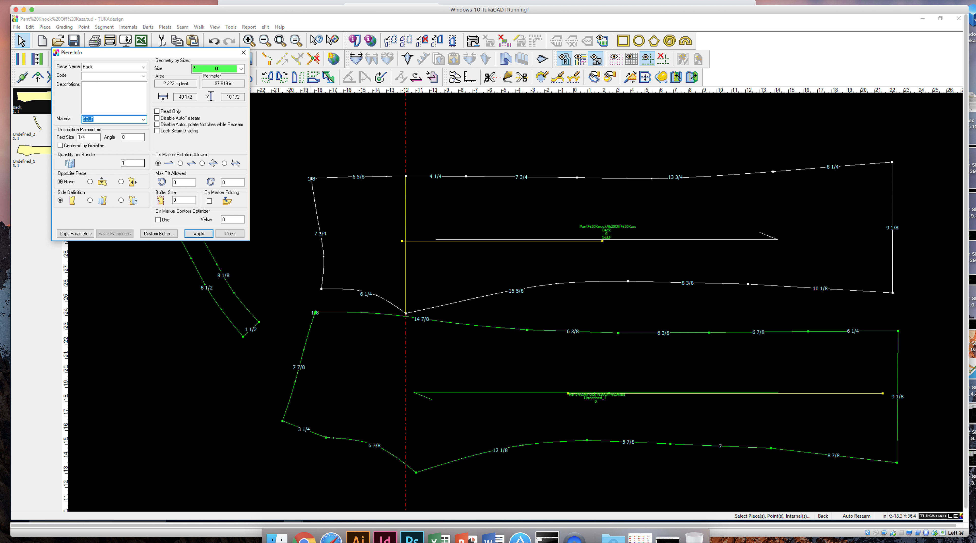
pyautogui.doubleClick(127, 163)
pyautogui.click(91, 182)
pyautogui.click(230, 233)
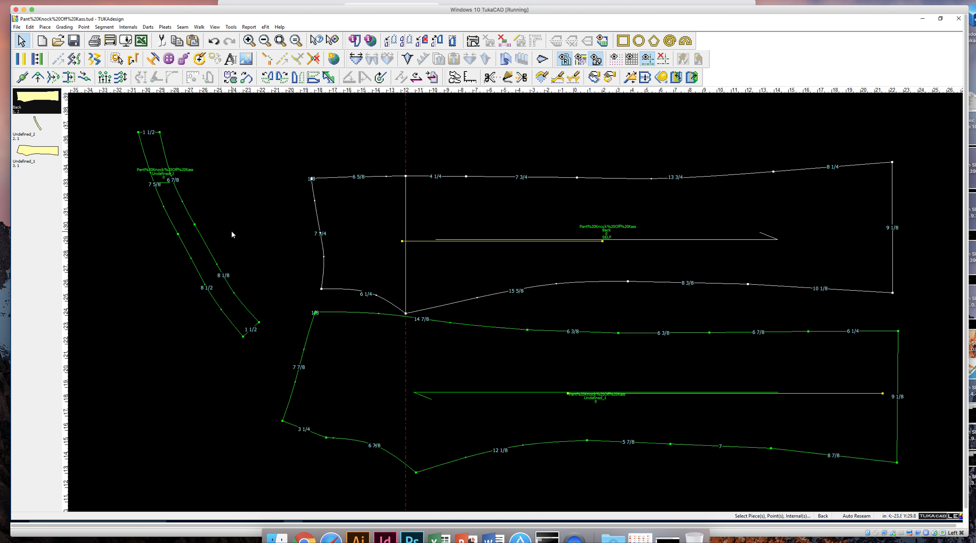
# Check the thigh line's segment length on the Back piece and its total in the Measurement Chart
pyautogui.click(406, 225)
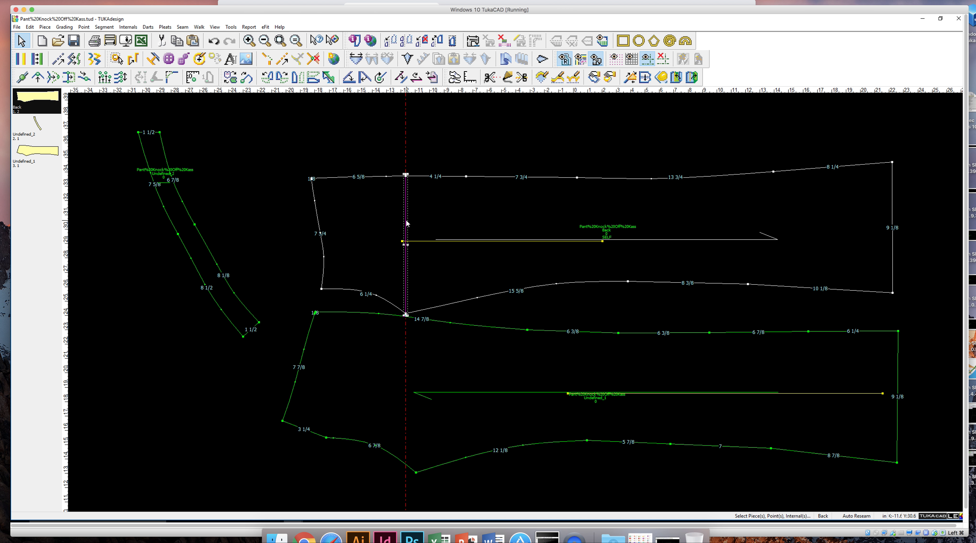
pyautogui.doubleClick(407, 223)
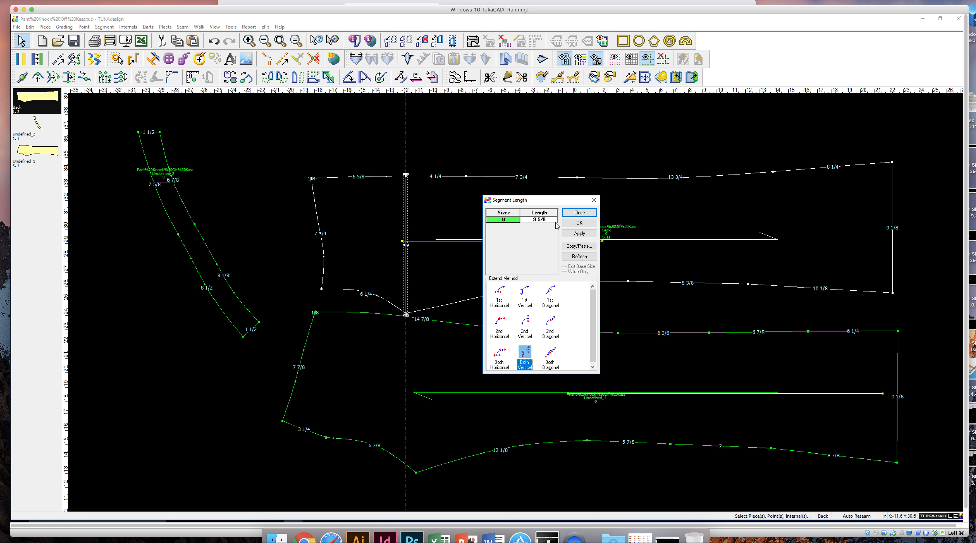
pyautogui.click(580, 224)
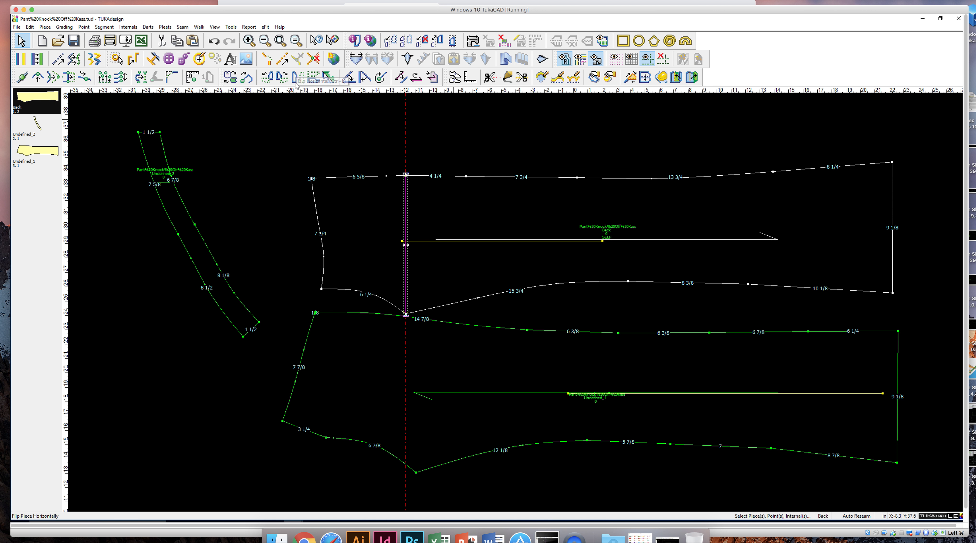
pyautogui.click(248, 26)
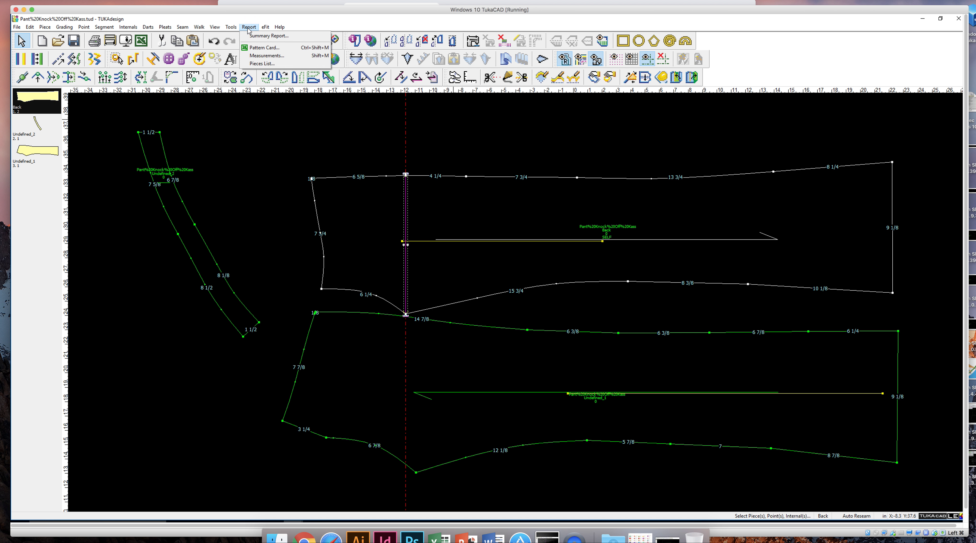
pyautogui.click(265, 57)
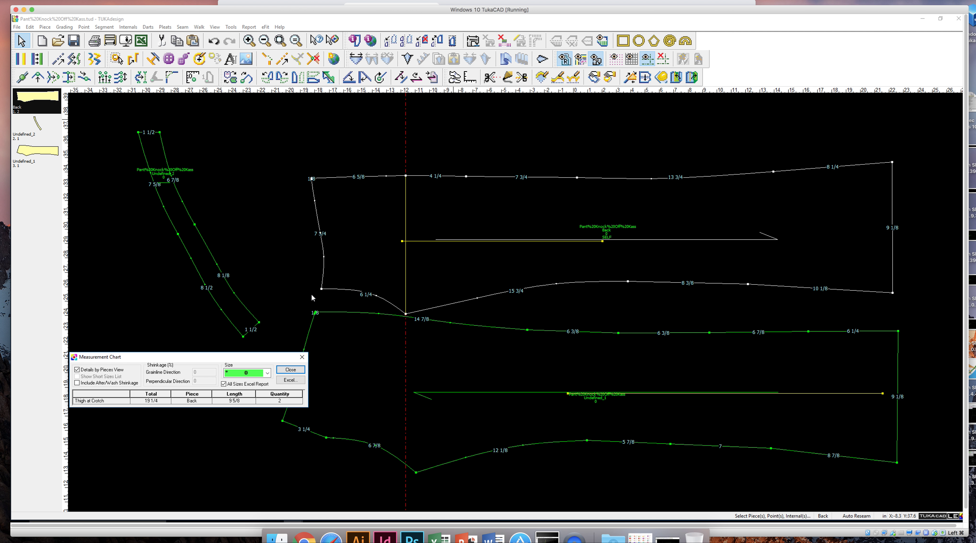
pyautogui.click(293, 373)
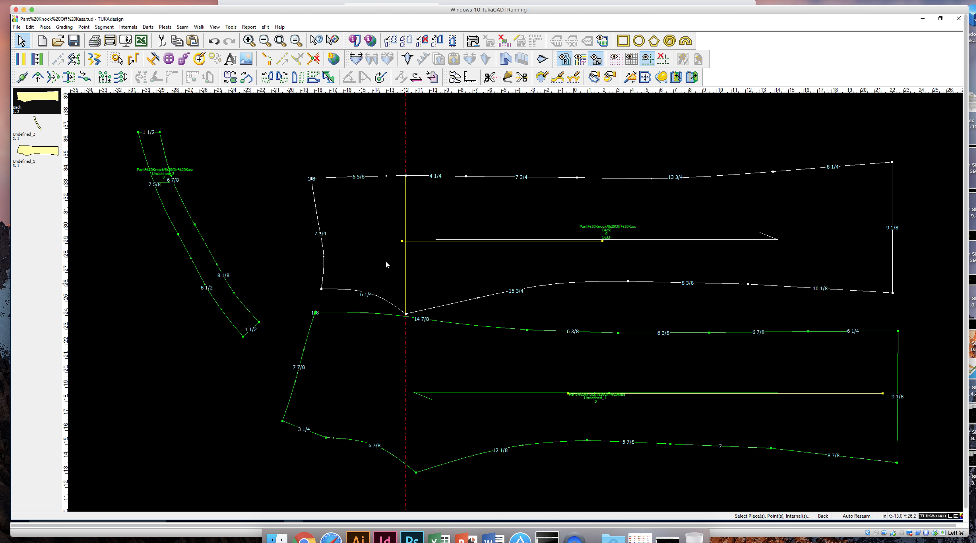
# Limit the Thigh at Crotch contour to Left (Main) Only and review its entry in the Measurement Chart
pyautogui.doubleClick(405, 260)
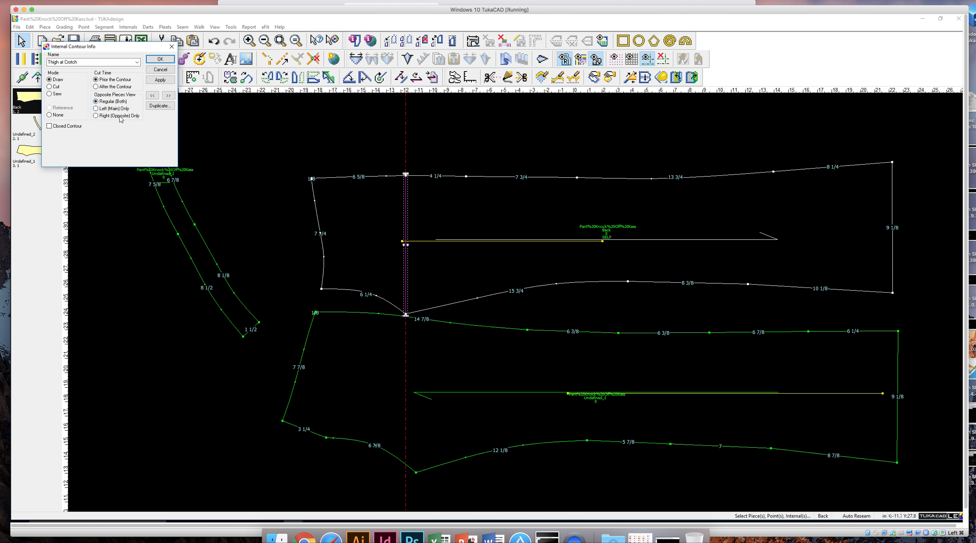
pyautogui.click(107, 111)
pyautogui.click(158, 79)
pyautogui.click(161, 59)
pyautogui.click(249, 27)
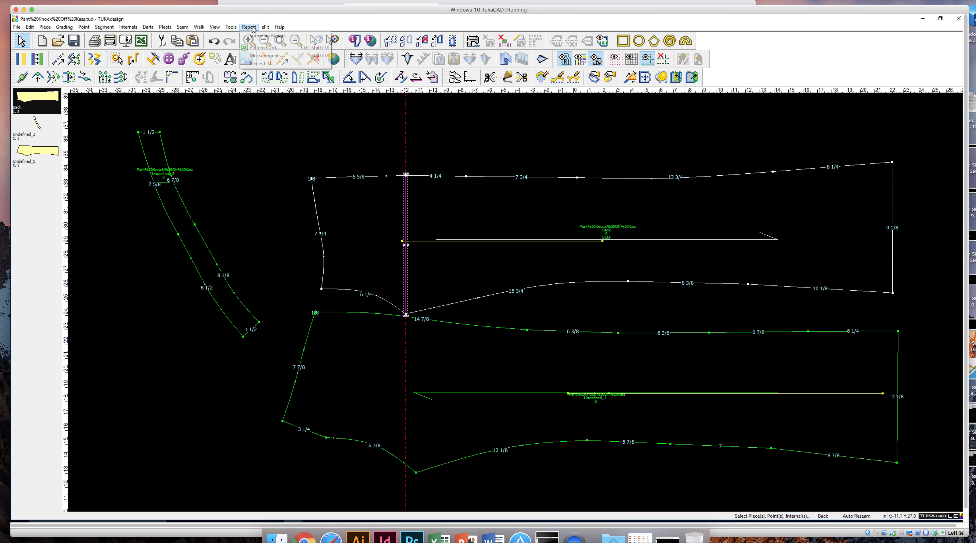
pyautogui.click(266, 57)
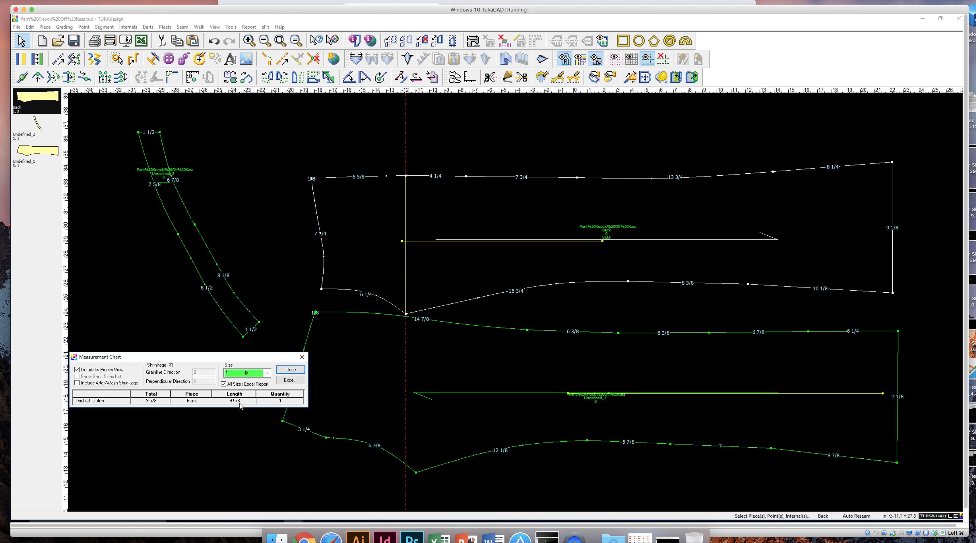
pyautogui.click(289, 370)
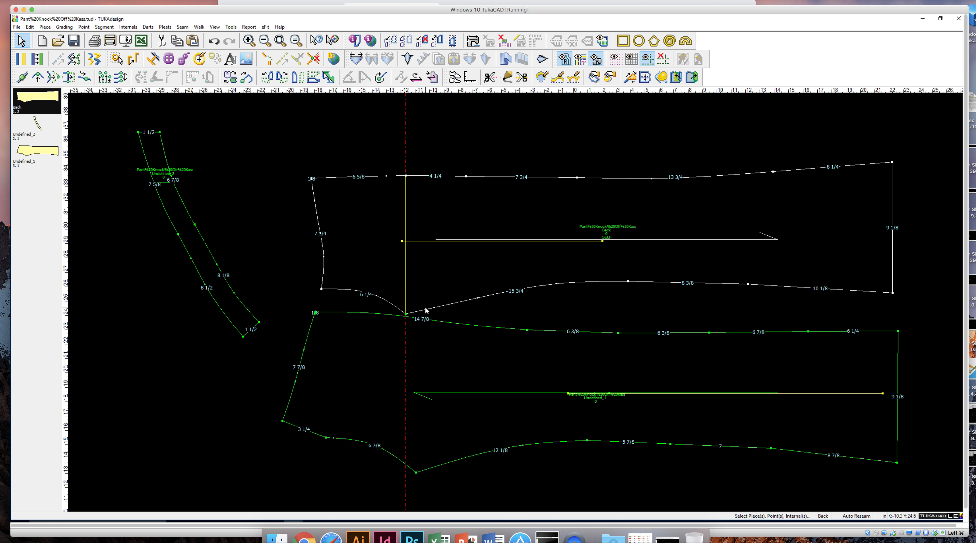
# Create a new vertical guide line offset about 1 inch from the crotch guide line, toward the hem
pyautogui.doubleClick(407, 162)
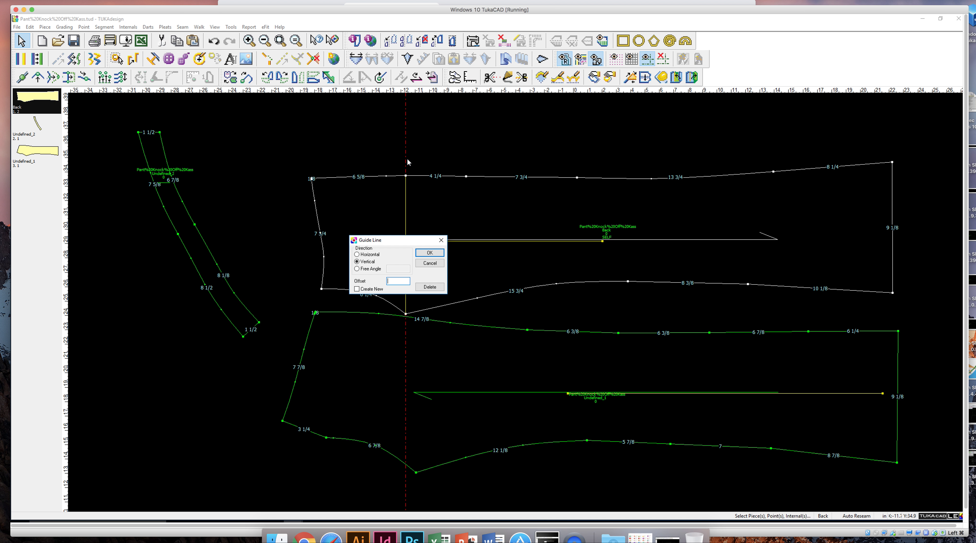
pyautogui.click(359, 289)
pyautogui.click(397, 280)
pyautogui.click(430, 252)
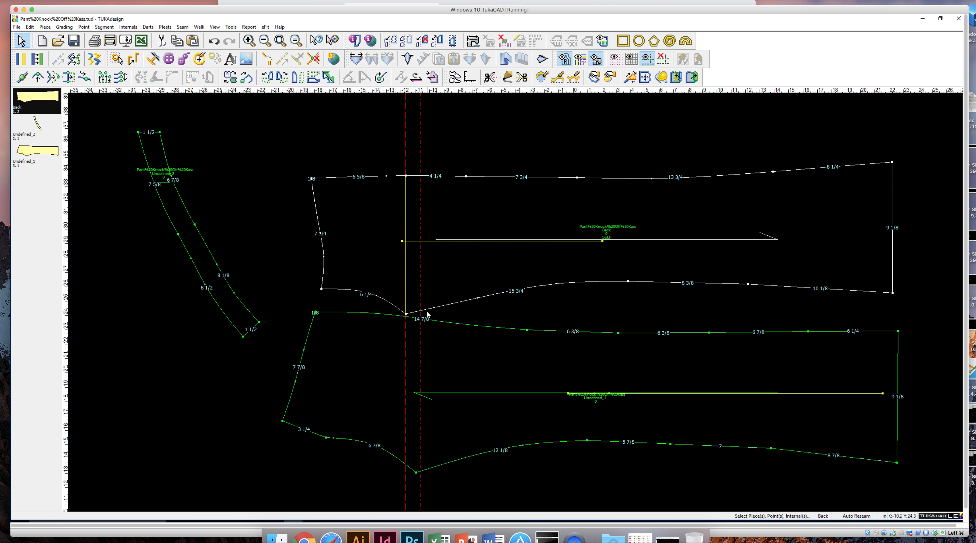
# Draft a straight internal line across the Back piece along the new guide, joining seam points 1 inch hemward of the crotch line
pyautogui.press('d')
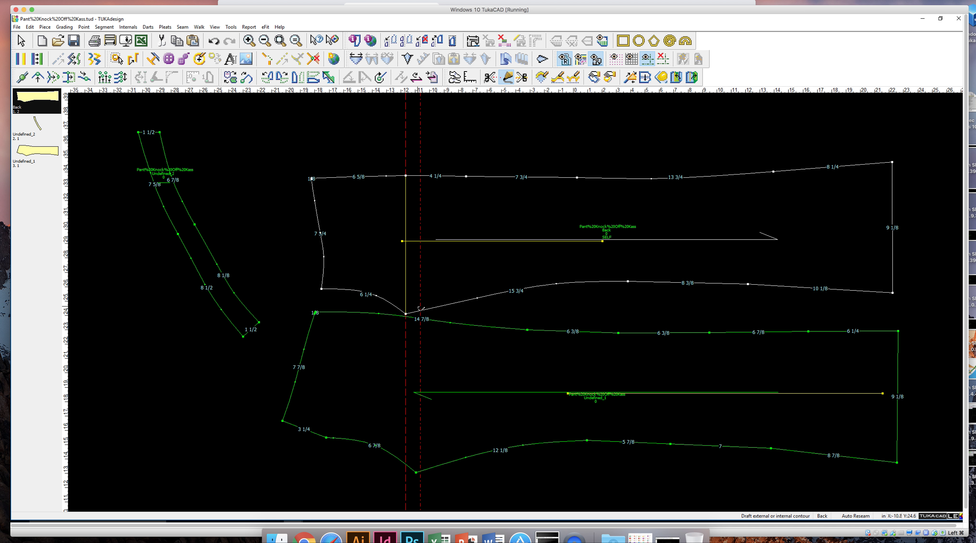
pyautogui.click(419, 308)
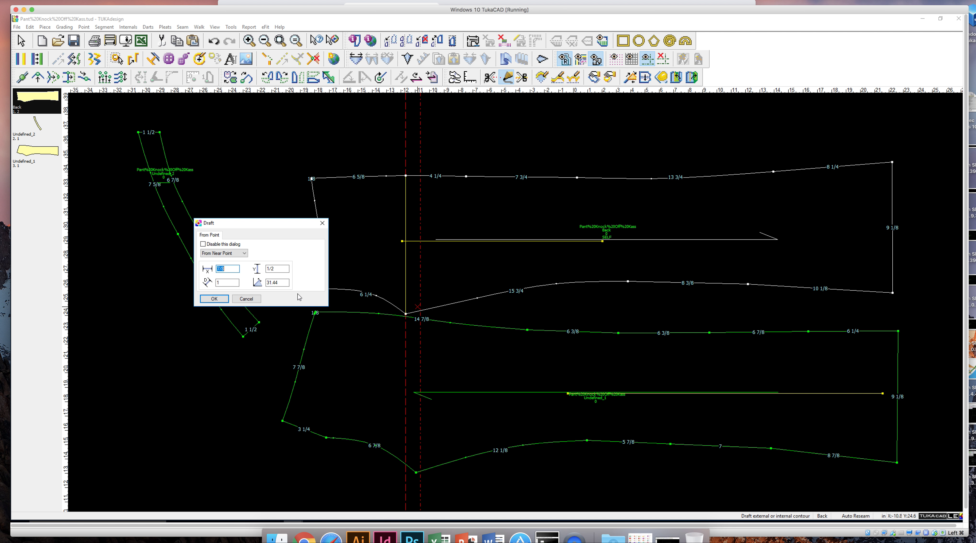
pyautogui.click(247, 299)
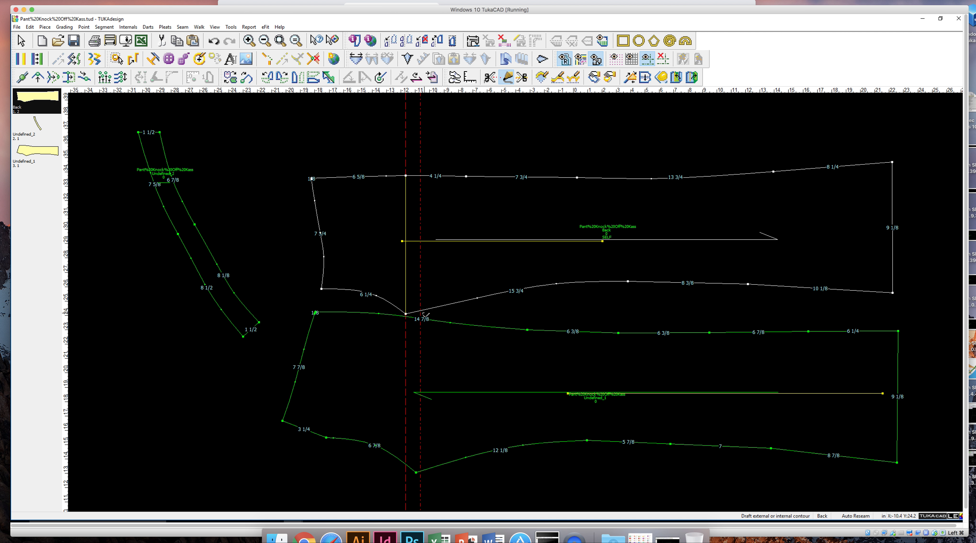
pyautogui.click(423, 312)
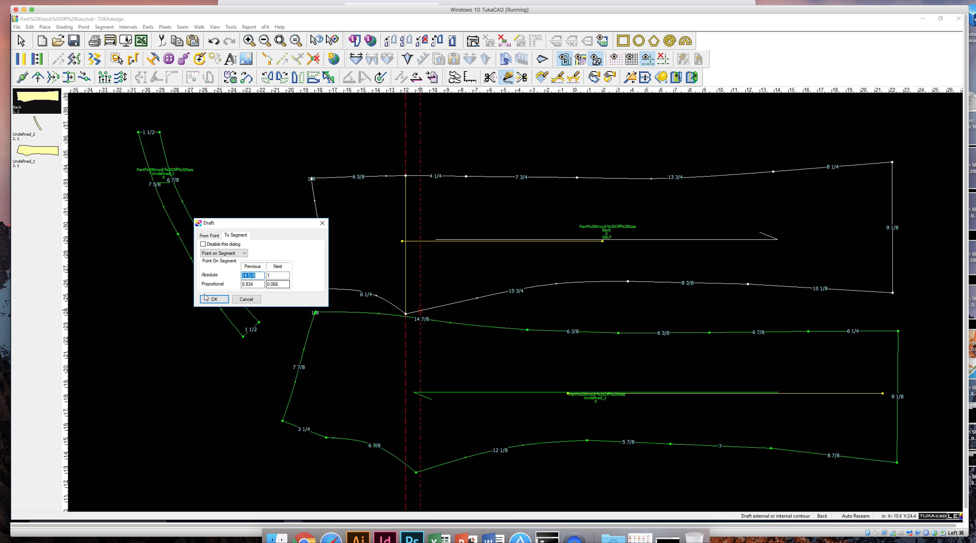
pyautogui.click(216, 300)
pyautogui.click(479, 288)
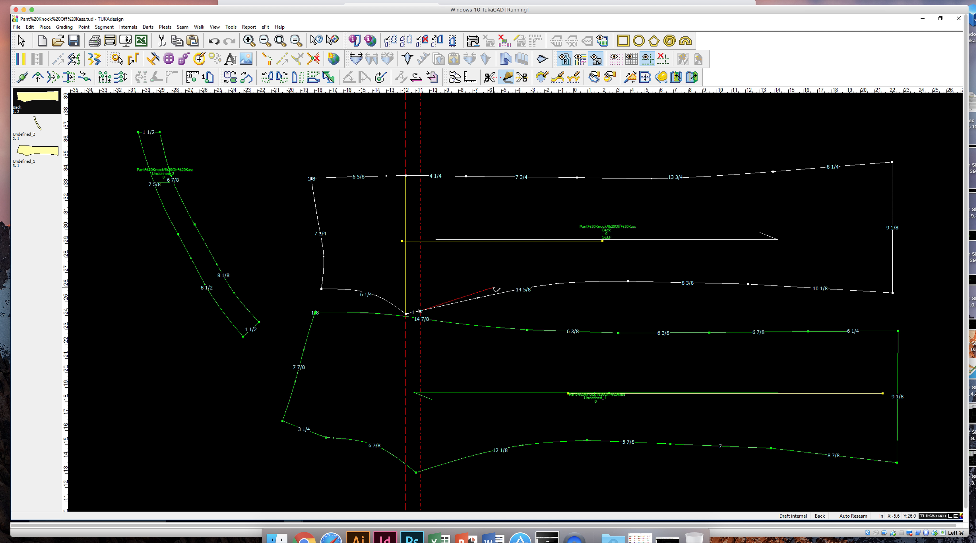
pyautogui.click(420, 176)
pyautogui.click(214, 298)
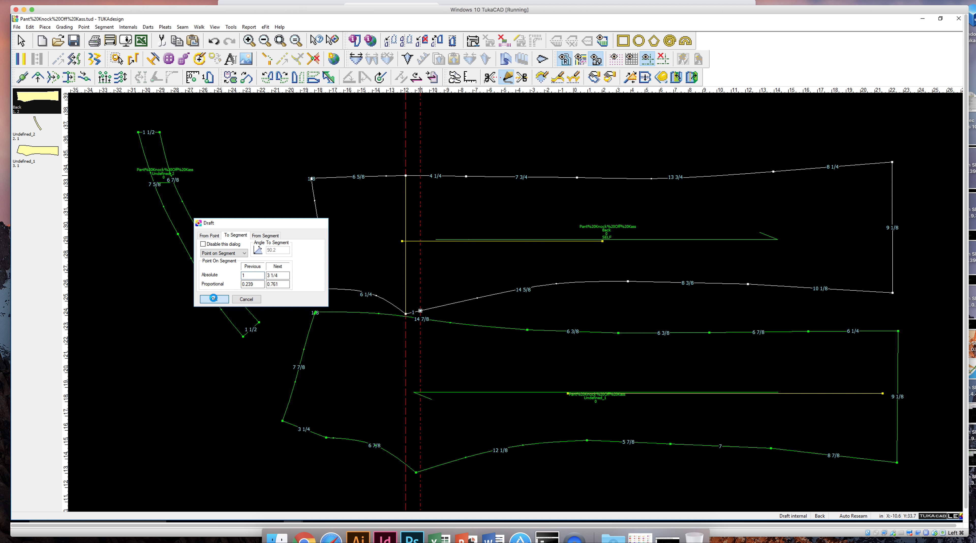
pyautogui.click(479, 288)
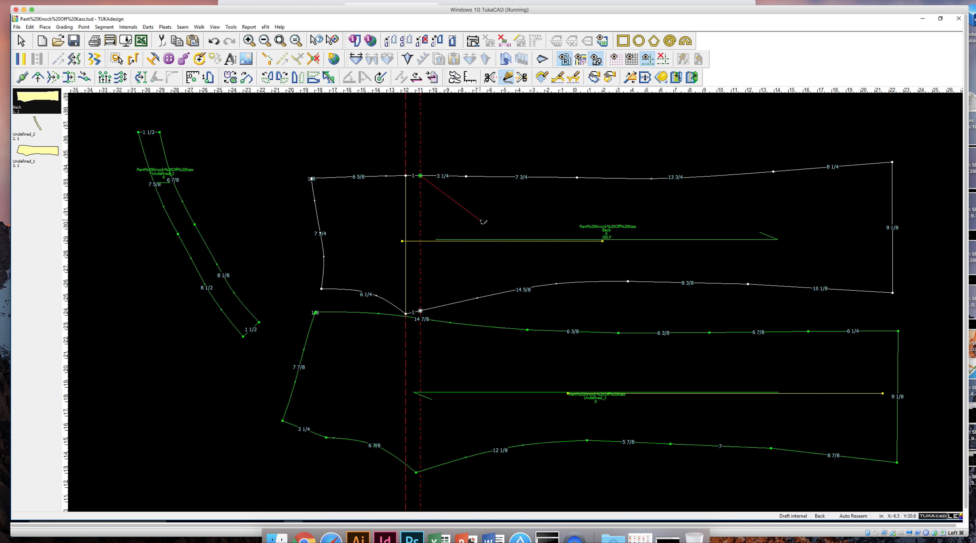
pyautogui.click(21, 40)
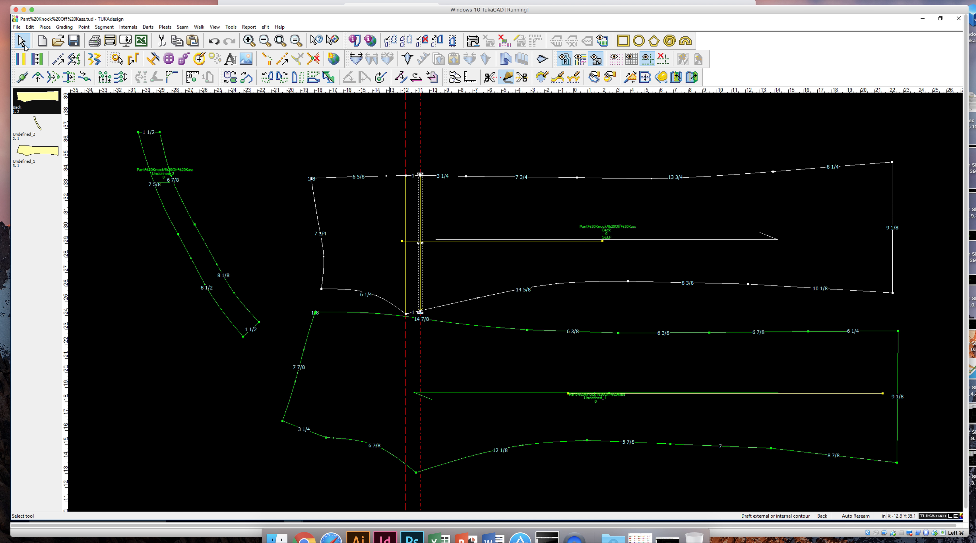
# Name the new internal contour Thigh 1" Below Crotch in its contour info
pyautogui.doubleClick(419, 268)
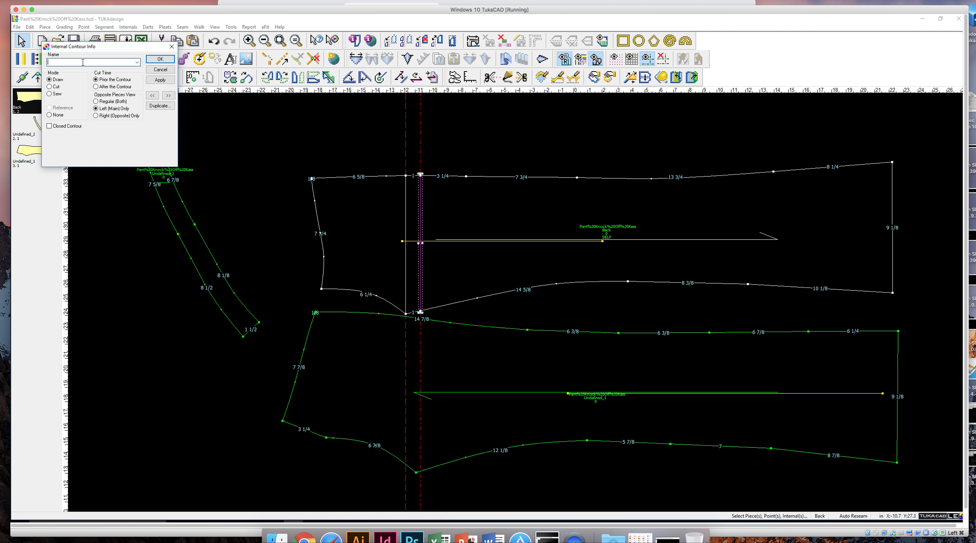
pyautogui.click(137, 63)
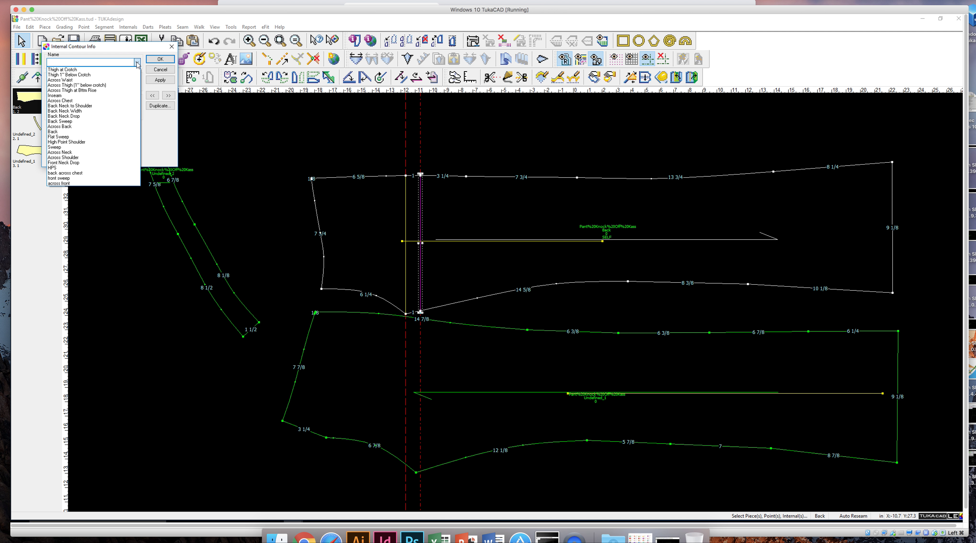
pyautogui.click(85, 75)
pyautogui.click(158, 81)
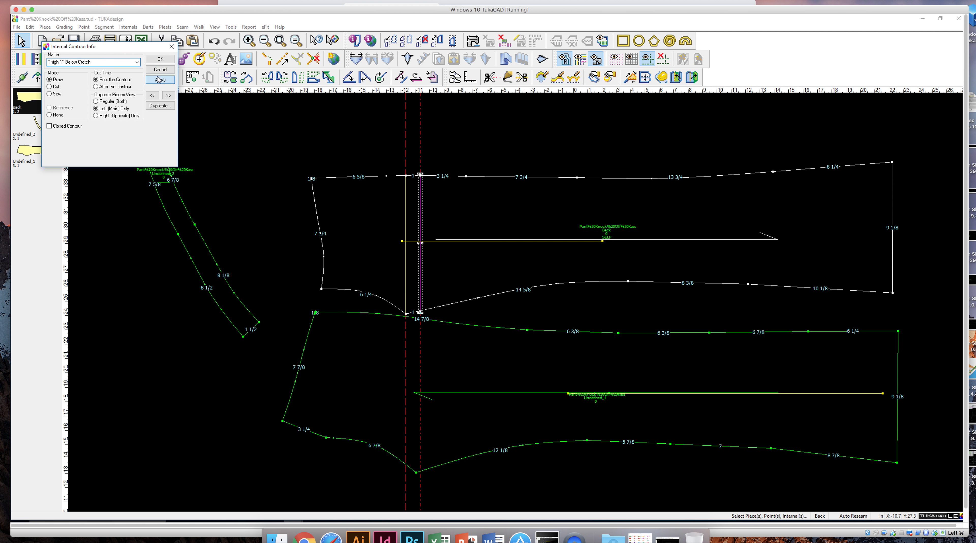
pyautogui.click(160, 59)
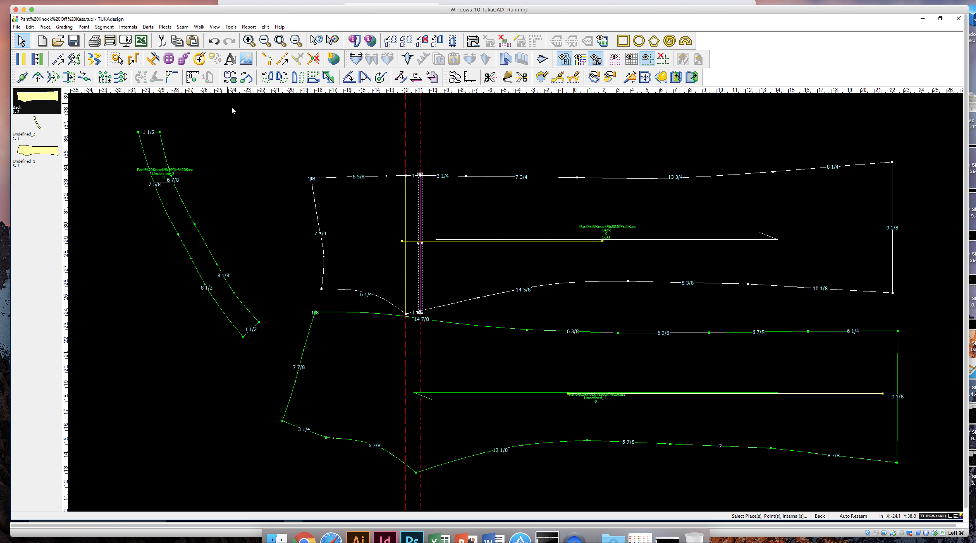
# Insert the internal text "Thigh at Crotch" inside the Back piece near the crotch line
pyautogui.click(230, 59)
pyautogui.click(378, 213)
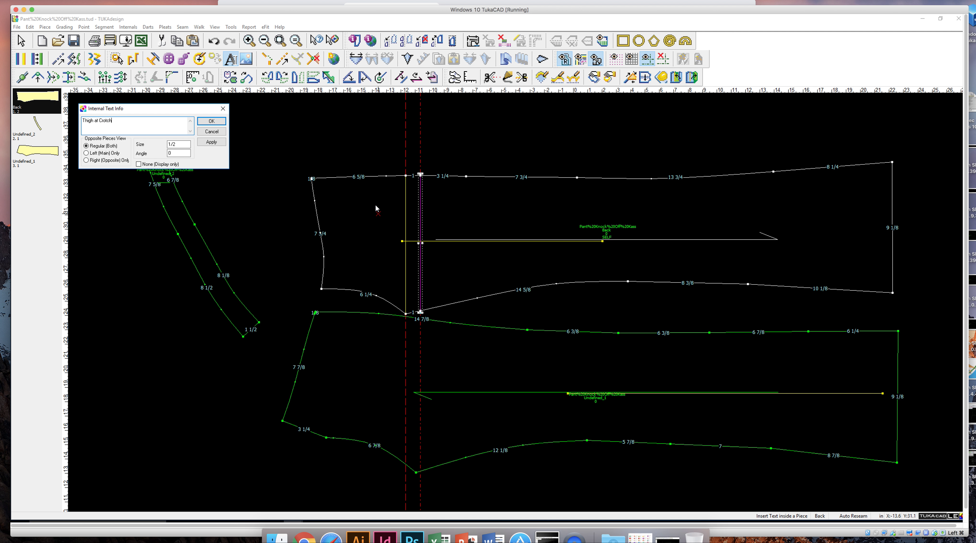
pyautogui.click(172, 153)
pyautogui.click(211, 121)
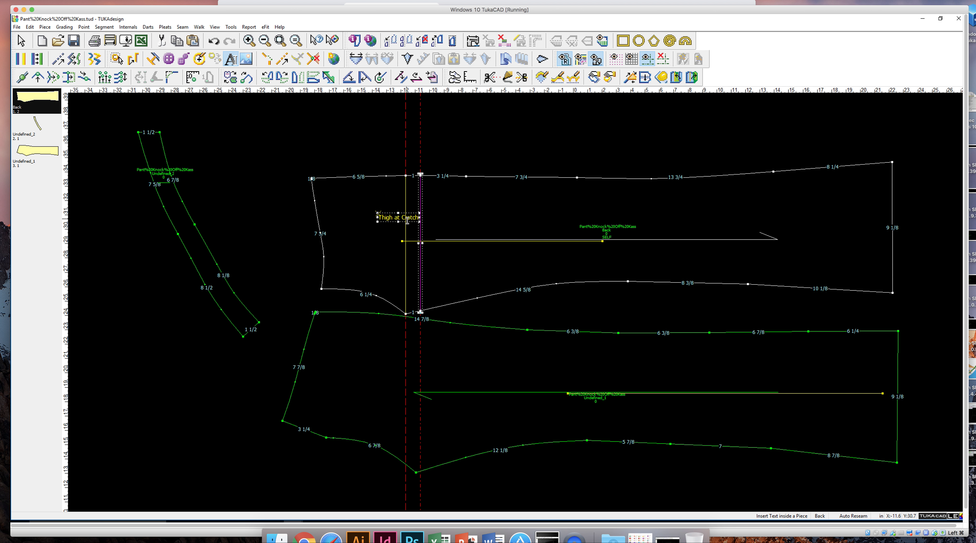
# Set the "Thigh at Crotch" text's angle to 90 and move it alongside the crotch line
pyautogui.doubleClick(381, 217)
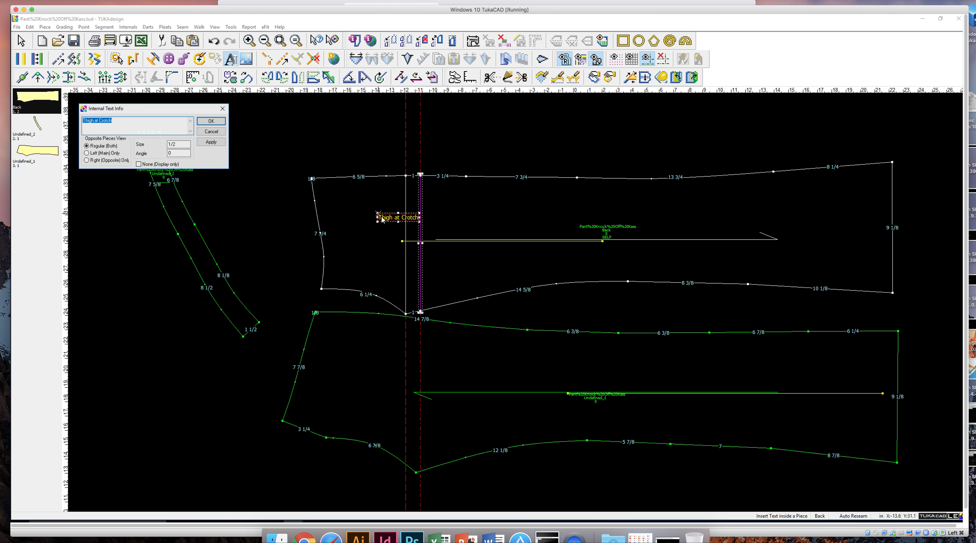
pyautogui.doubleClick(177, 154)
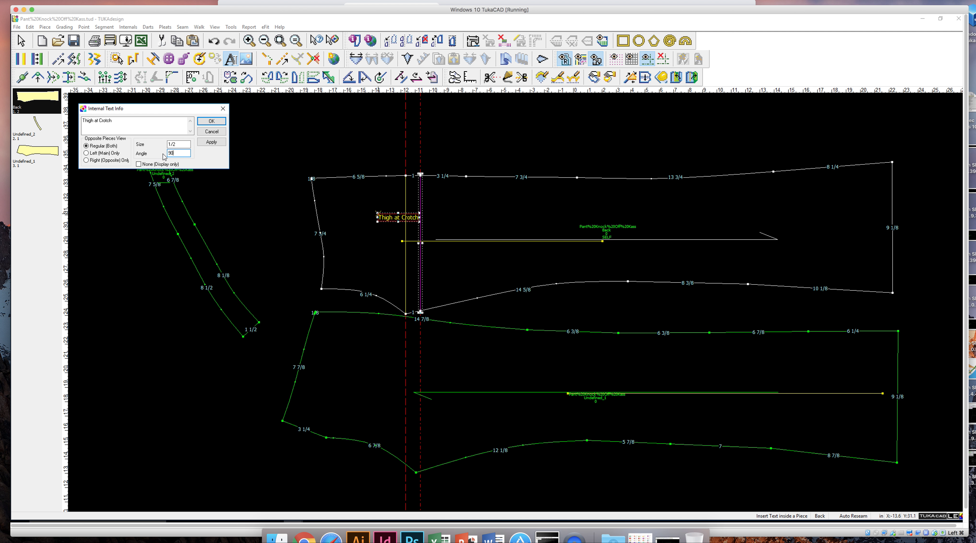
pyautogui.click(211, 122)
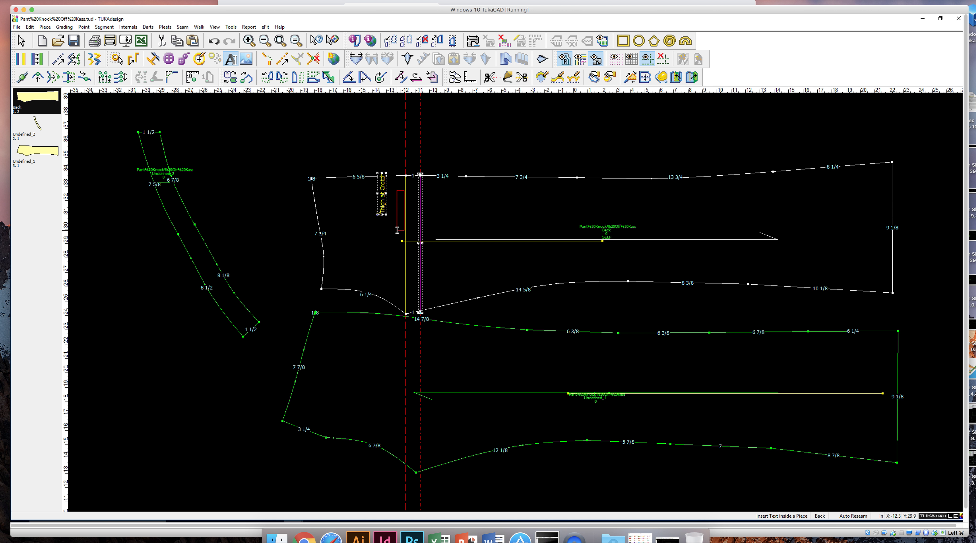
pyautogui.click(397, 238)
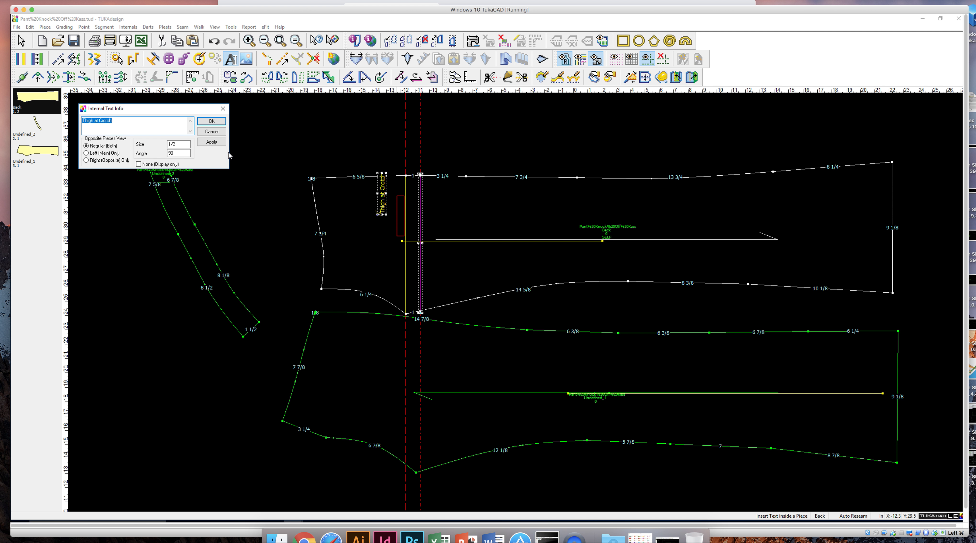
pyautogui.click(209, 121)
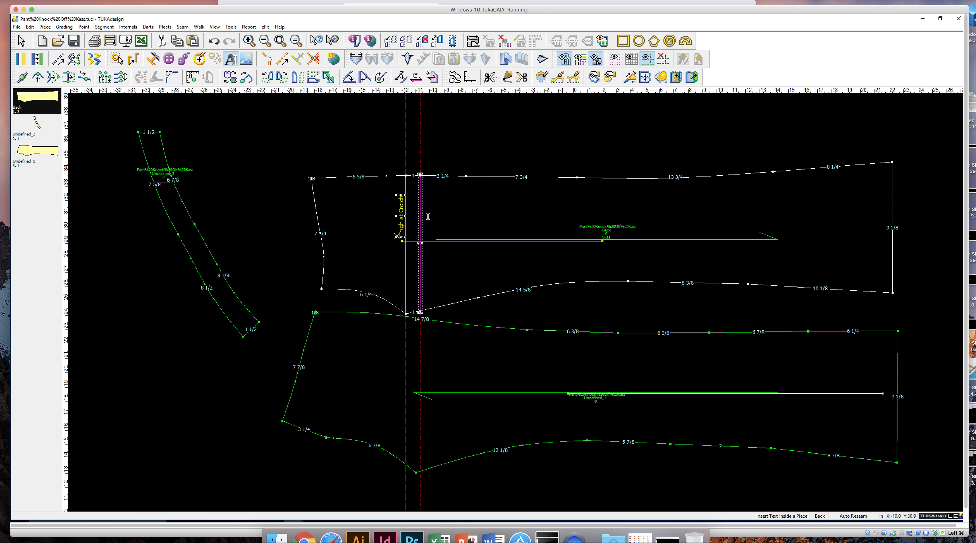
# Insert the internal text "Thigh 1" Below Crotch" at an angle of 90 and position it alongside the new thigh line
pyautogui.click(441, 220)
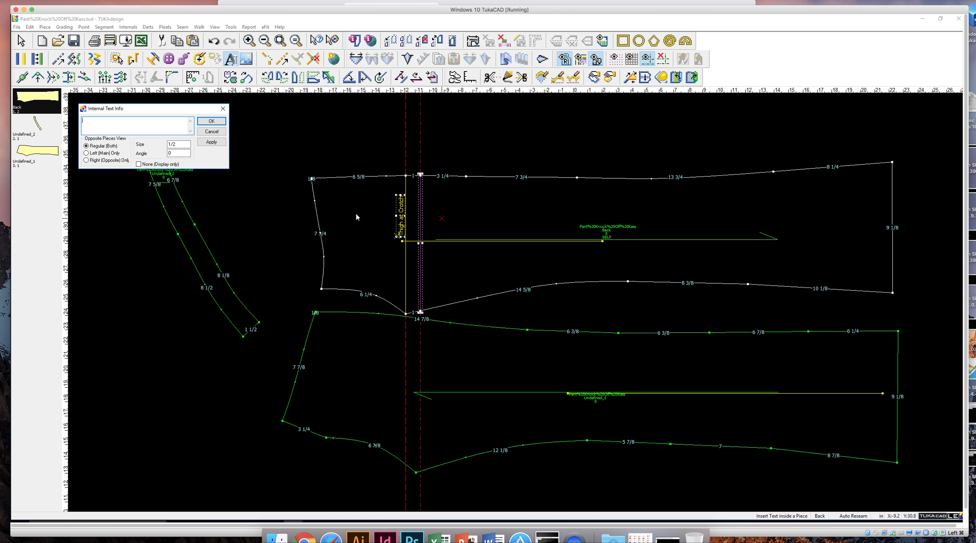
pyautogui.write('Thigh 1" Below Crotch')
pyautogui.doubleClick(170, 153)
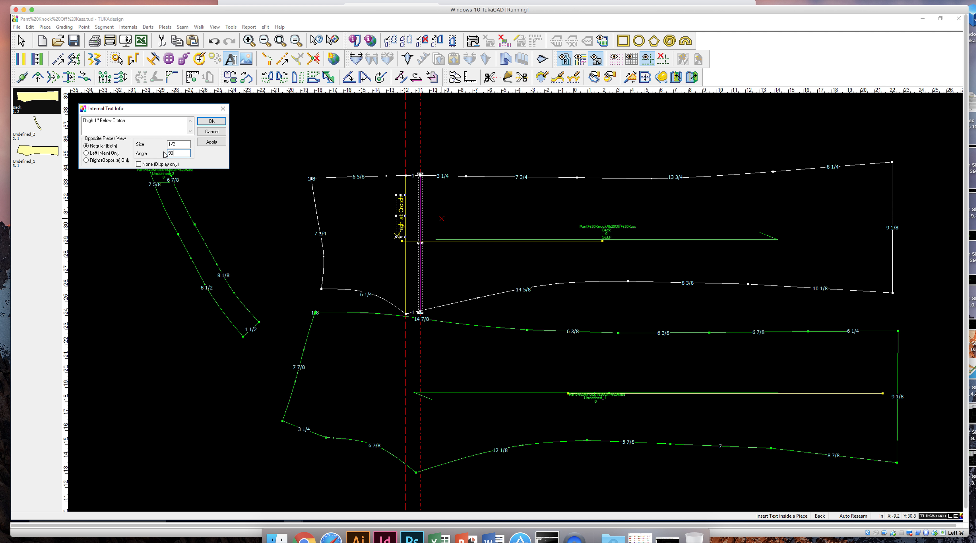
pyautogui.click(212, 121)
pyautogui.moveTo(441, 219); pyautogui.dragTo(412, 238)
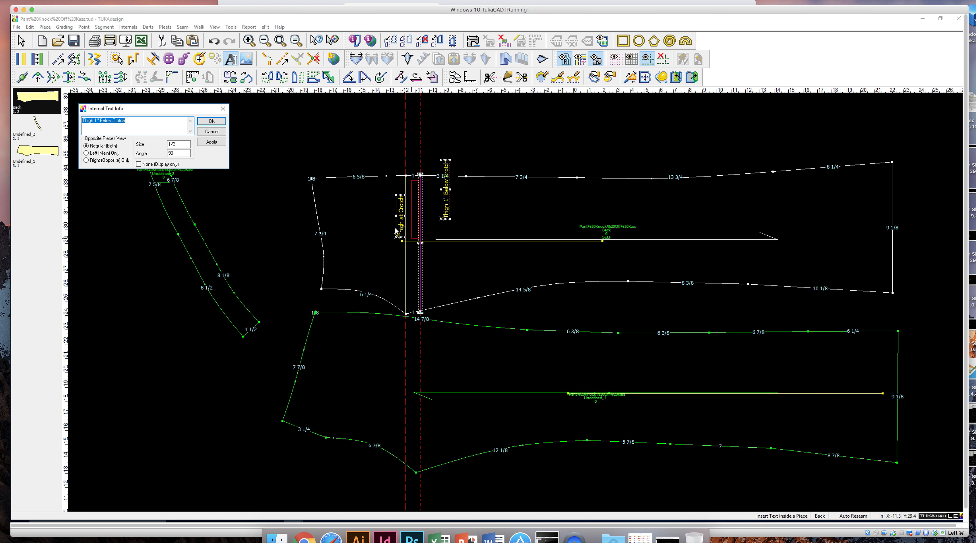
pyautogui.click(214, 120)
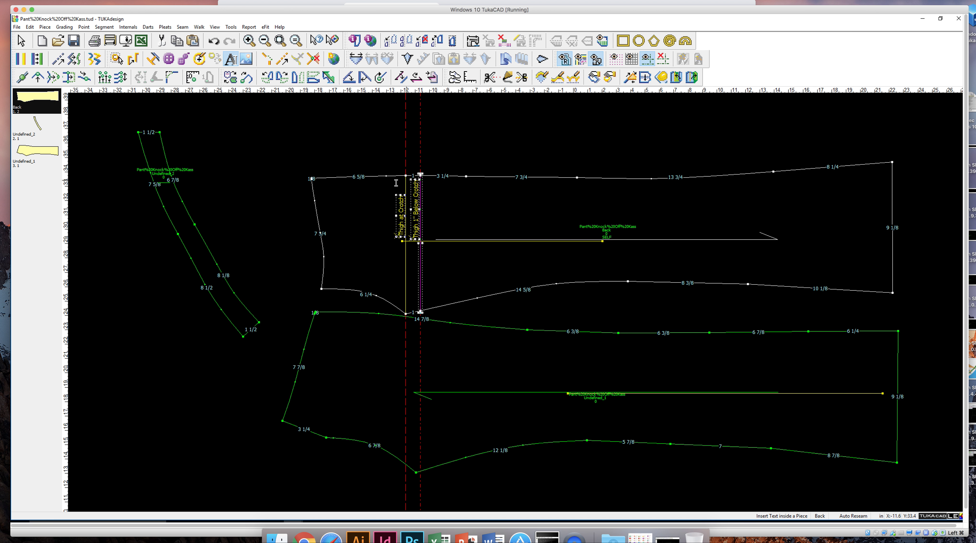